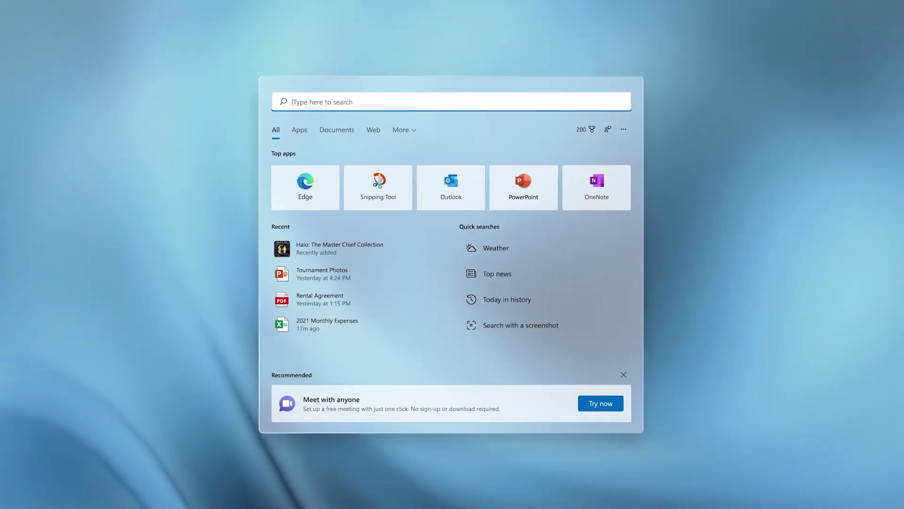
# - Search for 'settings' from the Windows 10 Start menu
pyautogui.write('settings')
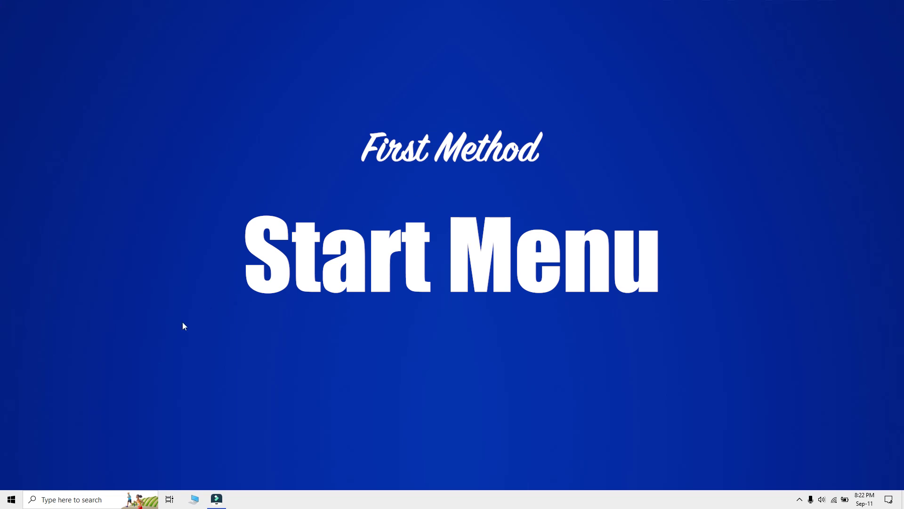
# - Uninstall Paint 3D from the Windows 10 Start menu app list, then close Start
pyautogui.click(11, 500)
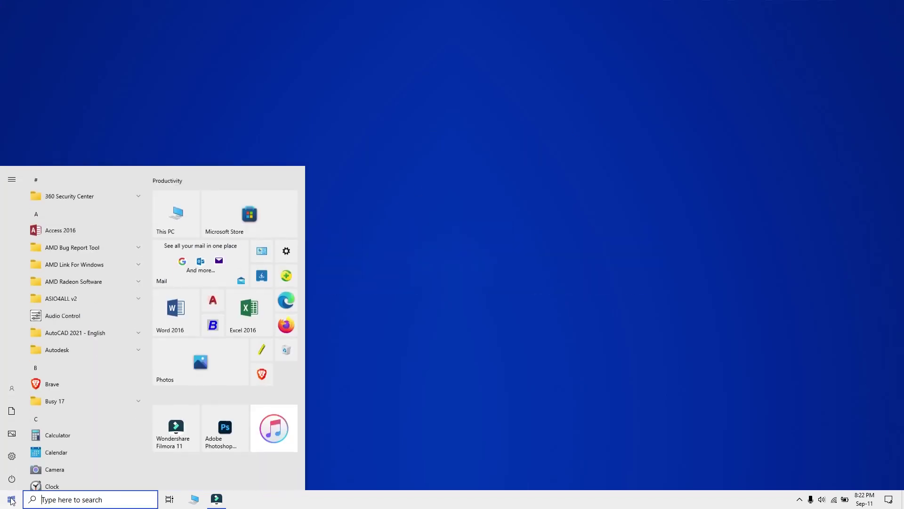
pyautogui.scroll(-5, 128, 440)
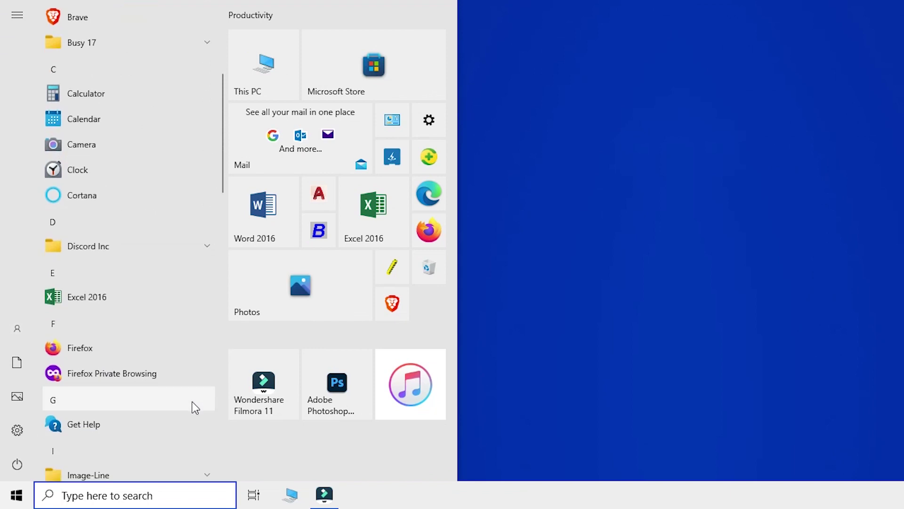
pyautogui.scroll(-10, 195, 408)
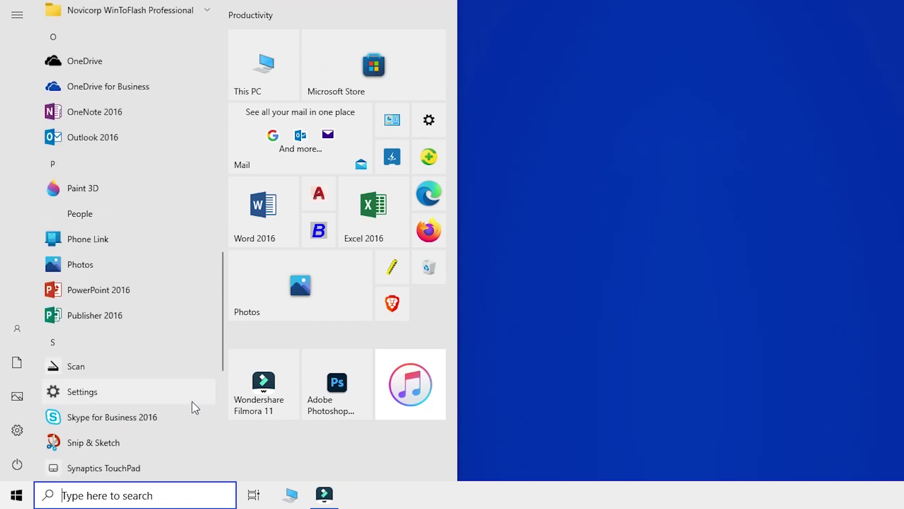
pyautogui.rightClick(81, 188)
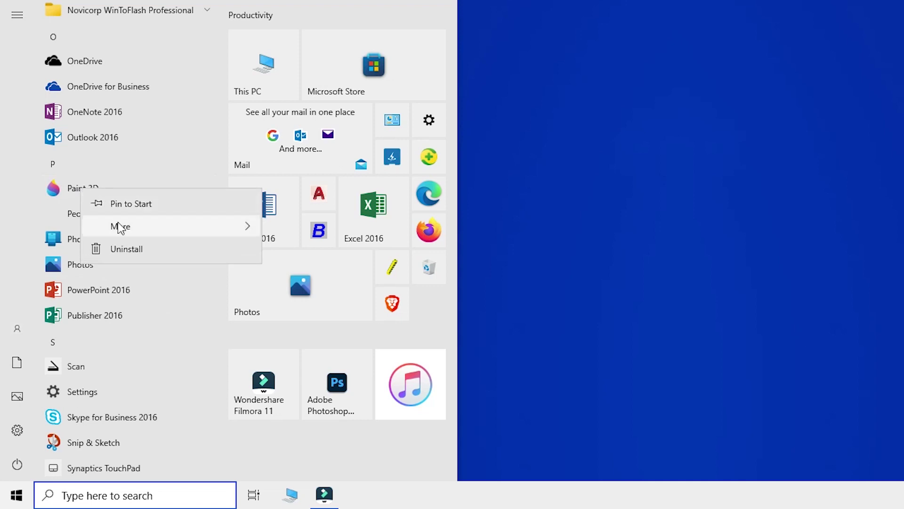
pyautogui.click(126, 252)
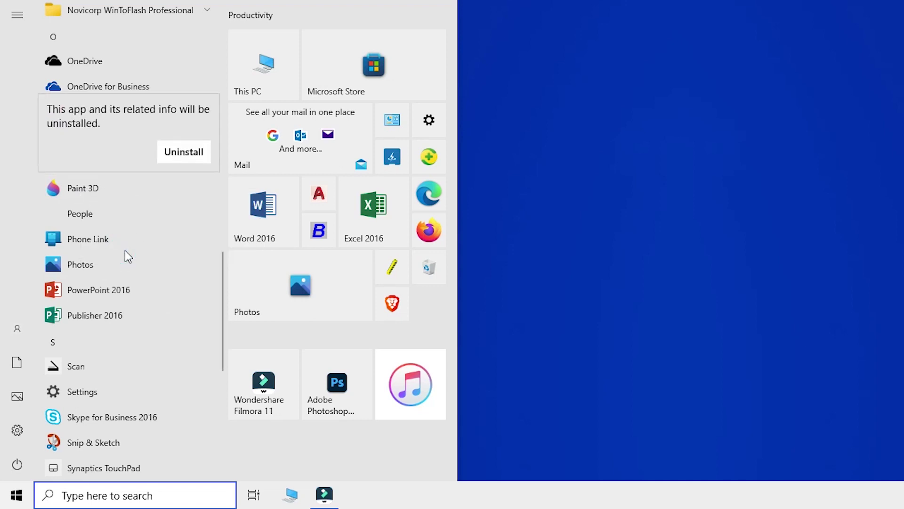
pyautogui.click(197, 153)
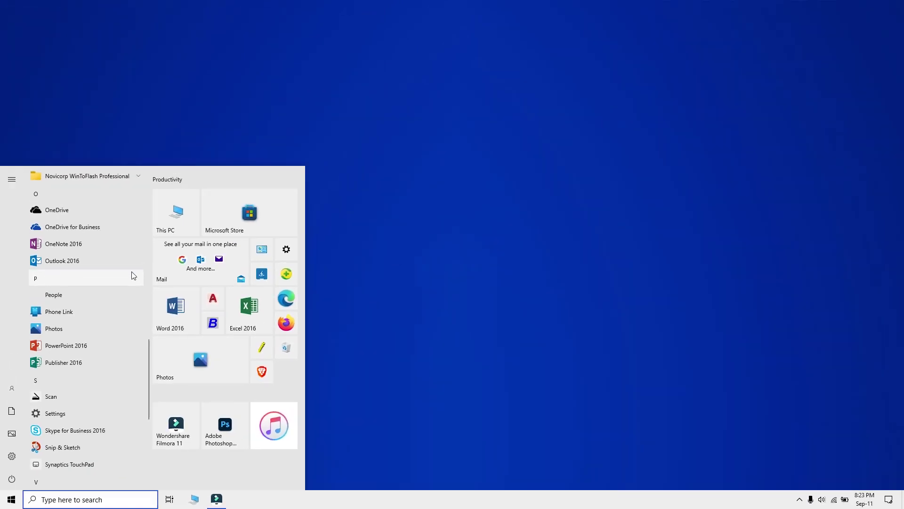
pyautogui.click(430, 276)
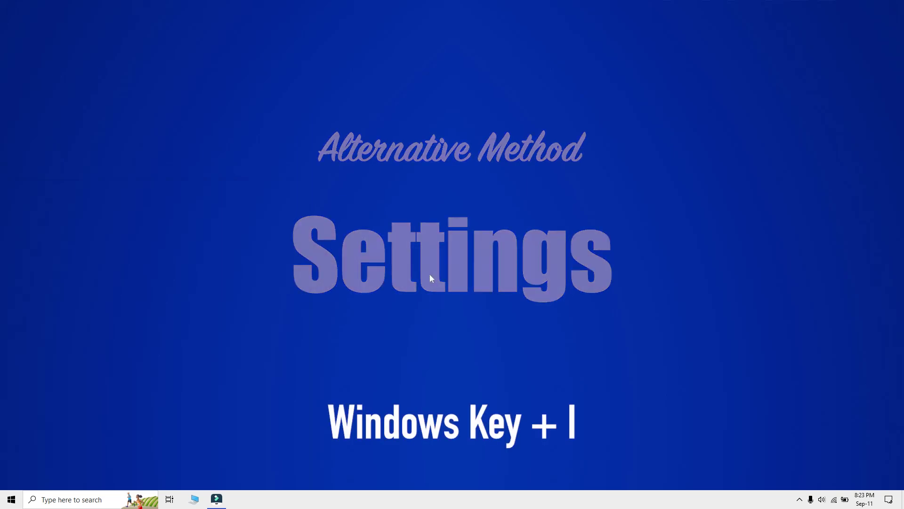
# - Uninstall iTunes from Windows 10 Settings > Apps & features, then close Settings
pyautogui.press('super+i')
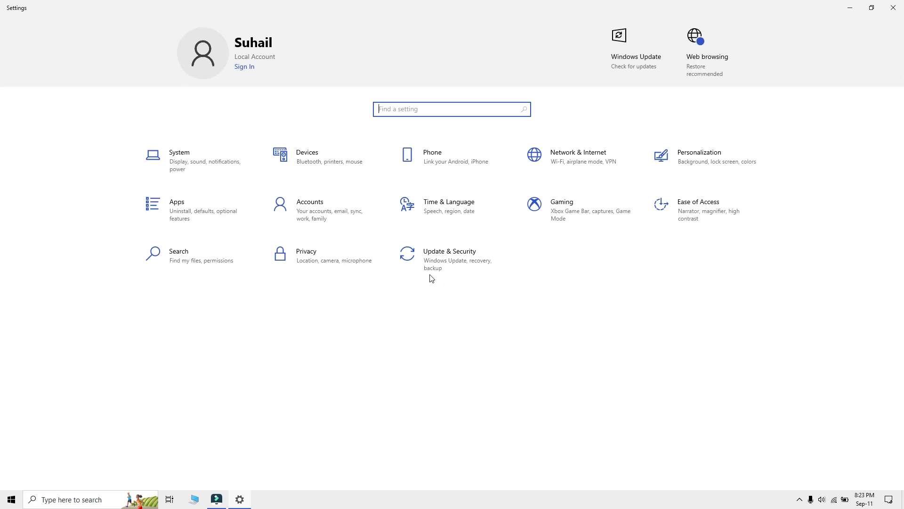
pyautogui.click(195, 213)
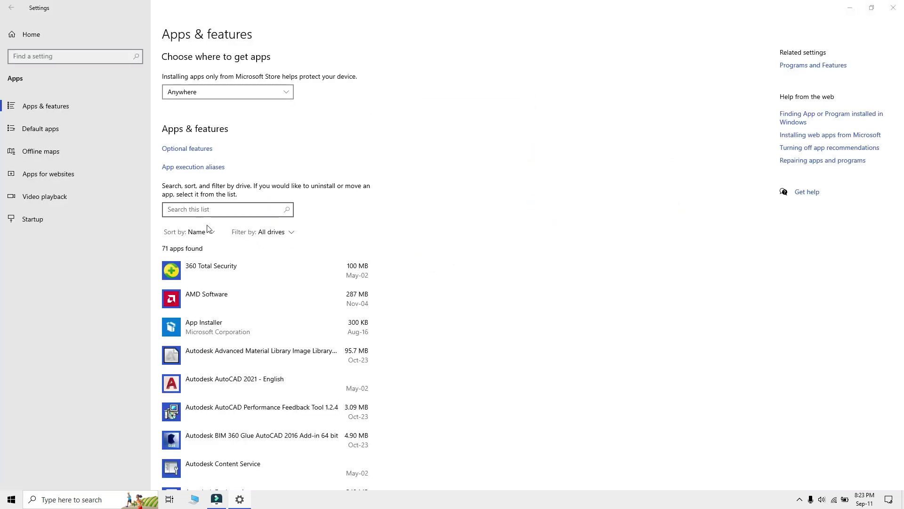
pyautogui.scroll(-2, 352, 317)
pyautogui.scroll(-8, 352, 317)
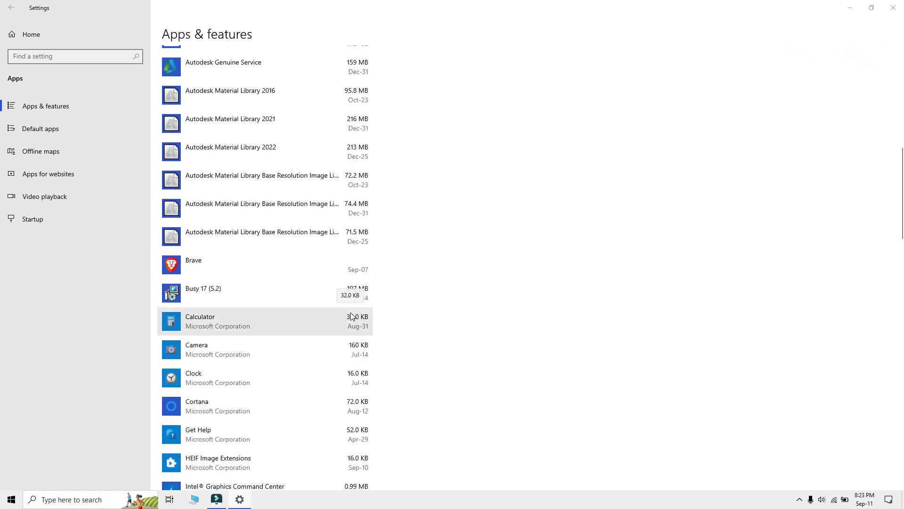
pyautogui.scroll(-4, 351, 317)
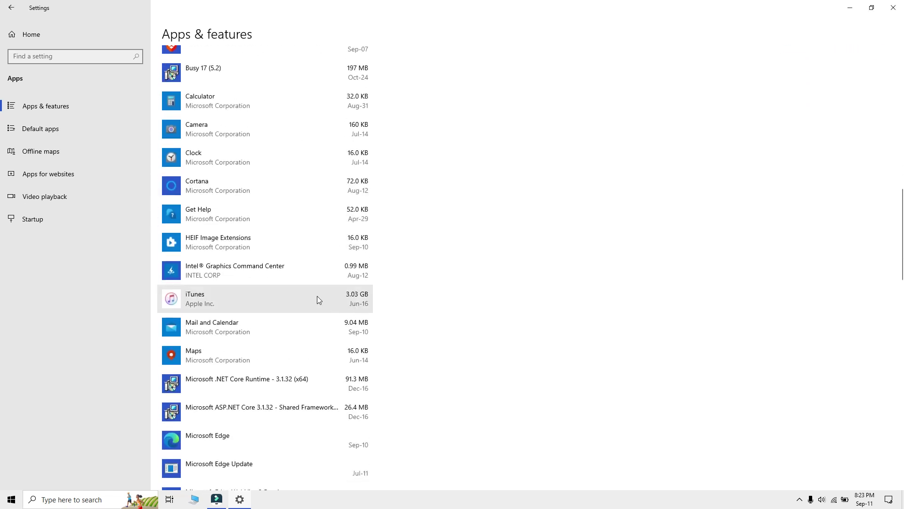
pyautogui.click(317, 300)
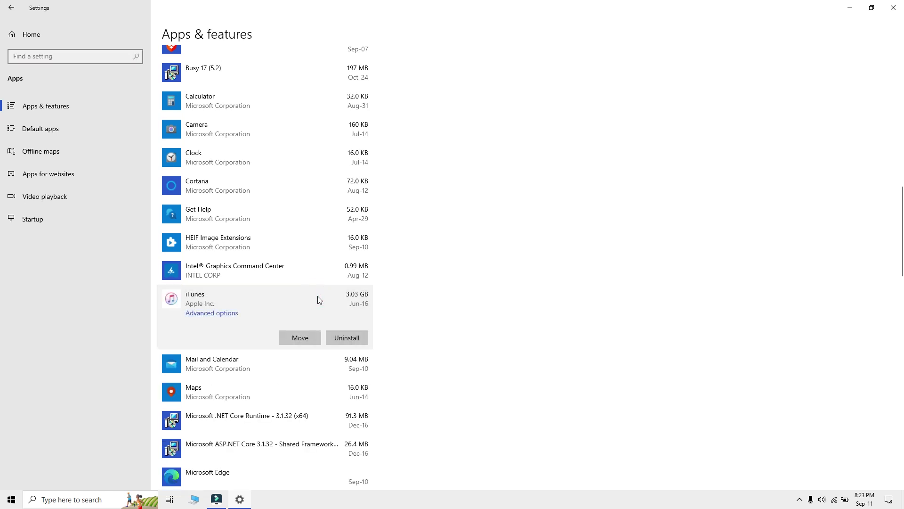
pyautogui.click(352, 340)
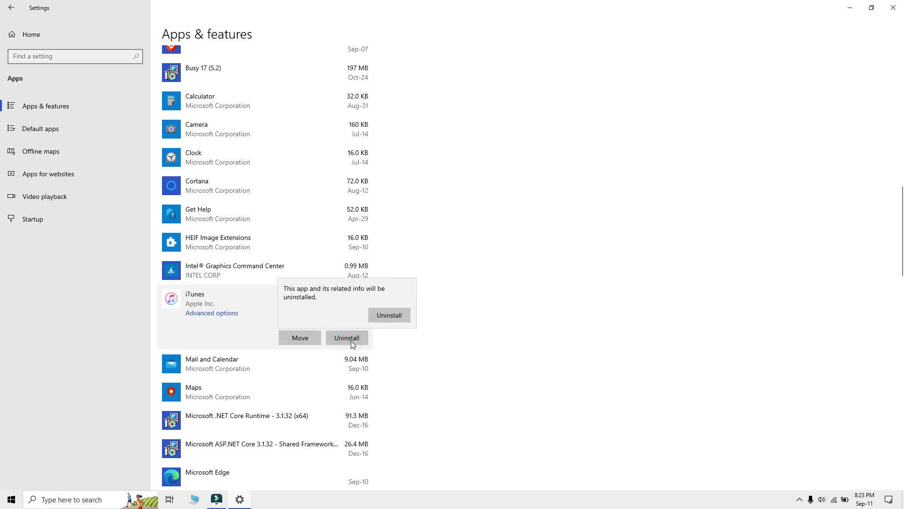
pyautogui.click(389, 314)
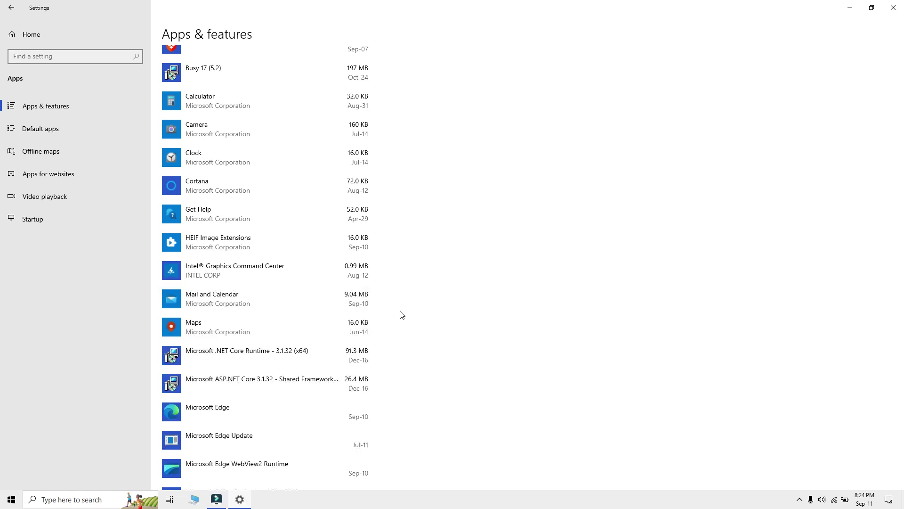
pyautogui.click(893, 9)
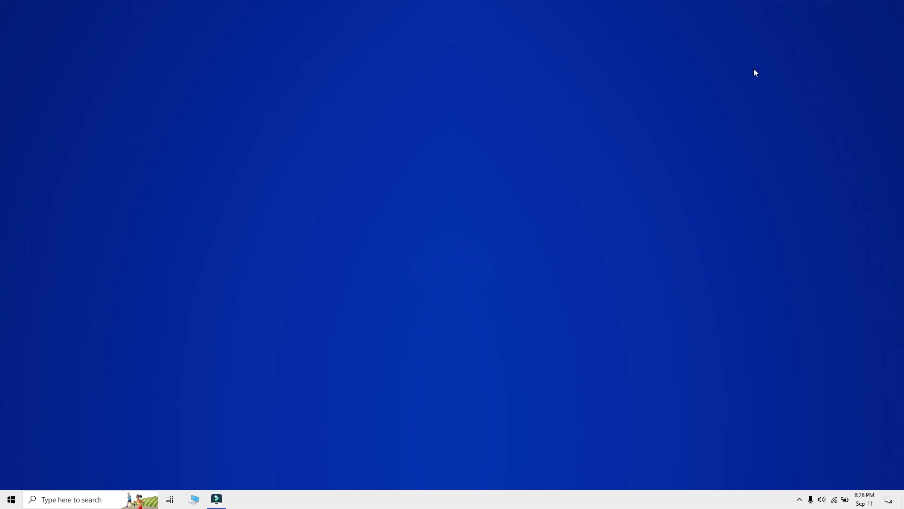
# - Search 'control pane' to open Control Panel's list of installed programs
pyautogui.click(84, 494)
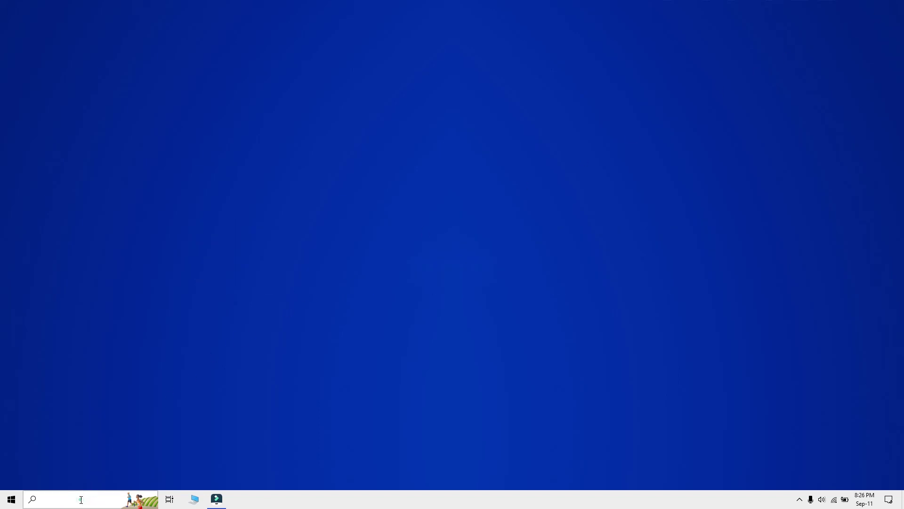
pyautogui.write('control panel')
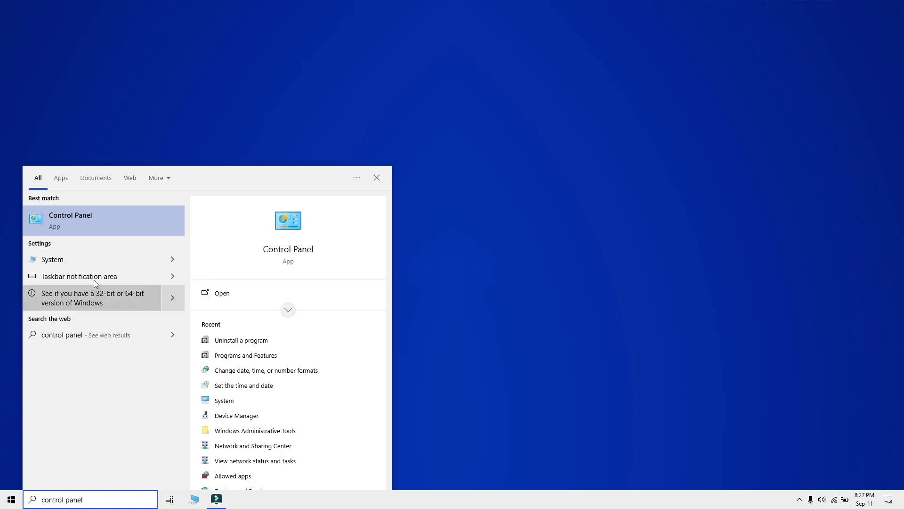
pyautogui.click(89, 229)
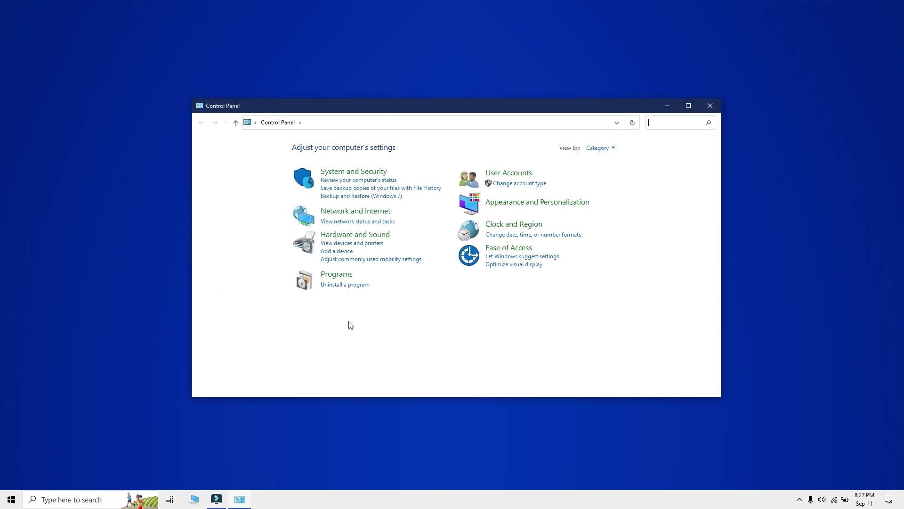
pyautogui.click(357, 285)
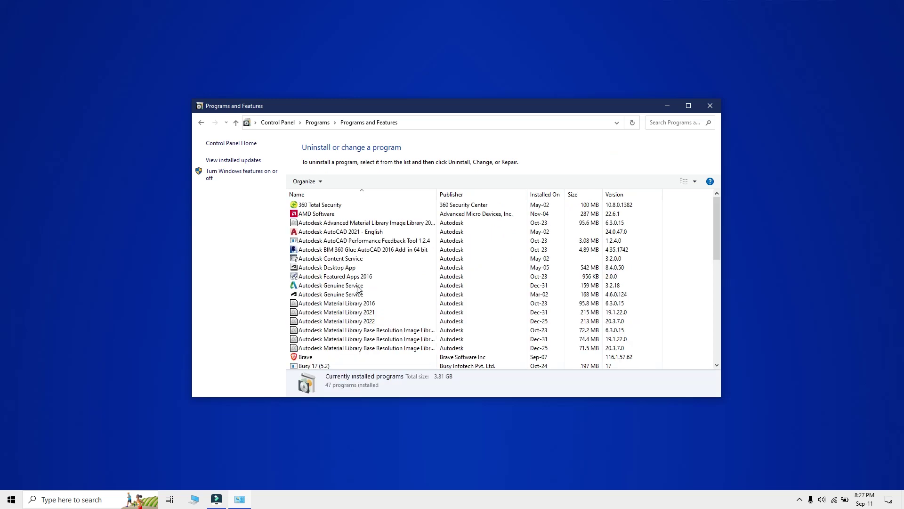
pyautogui.scroll(-3, 566, 280)
pyautogui.scroll(-6, 639, 277)
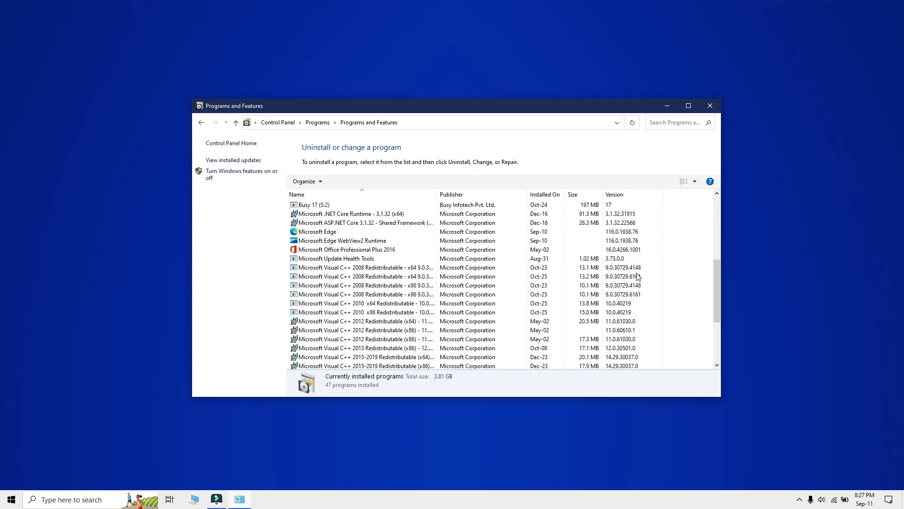
# - Uninstall Mozilla Firefox through its uninstaller wizard, skipping the refresh offer
pyautogui.click(351, 292)
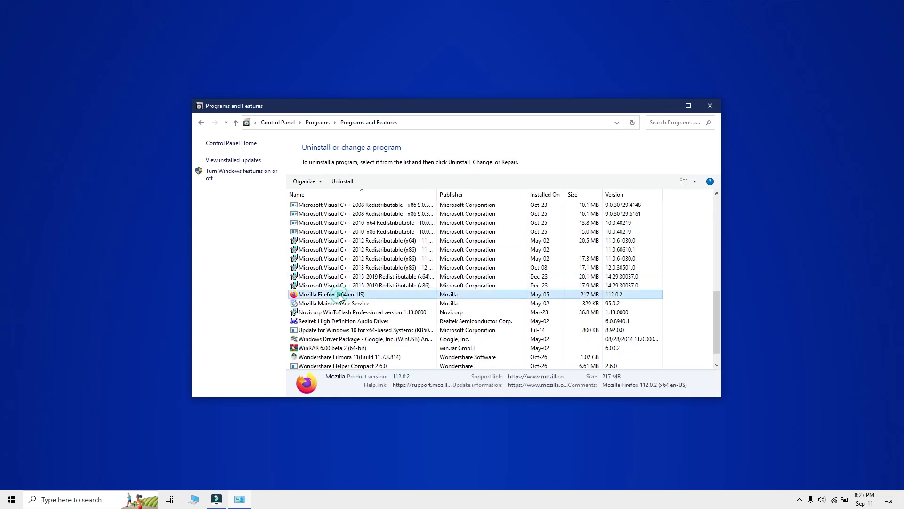
pyautogui.rightClick(340, 296)
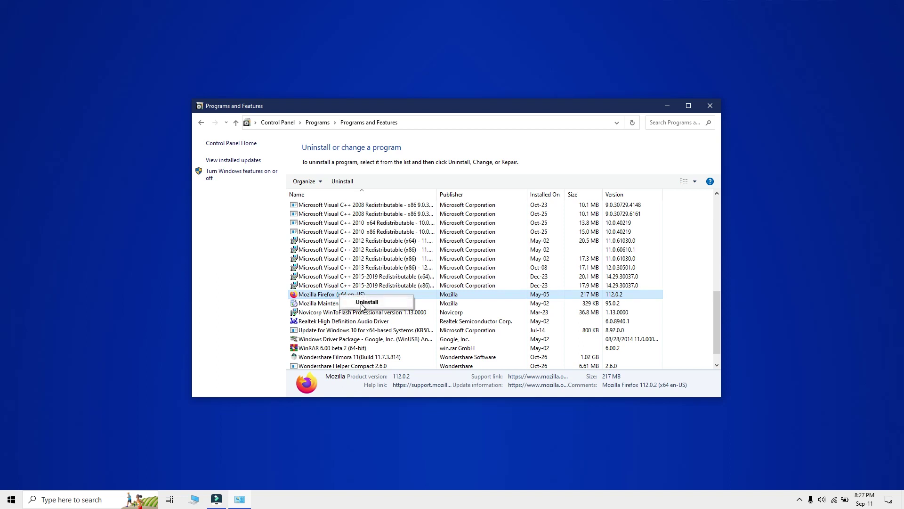
pyautogui.click(332, 296)
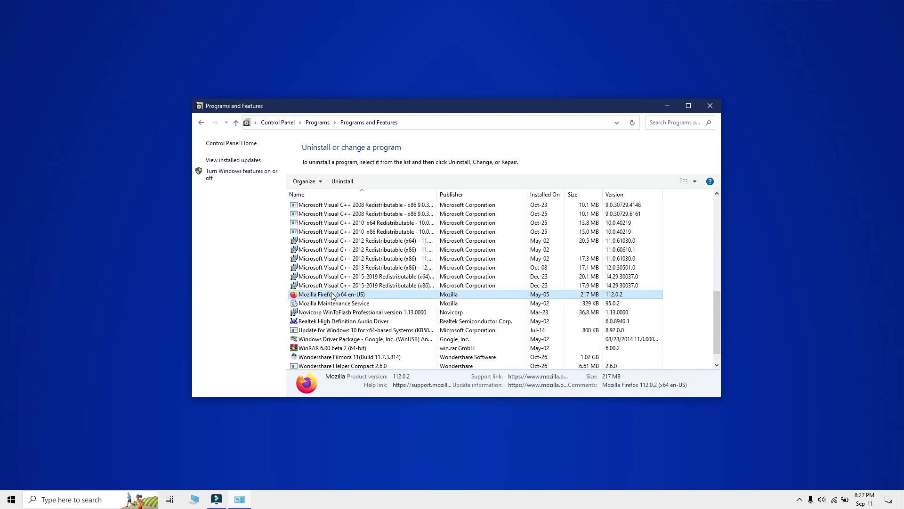
pyautogui.click(351, 184)
pyautogui.click(351, 184)
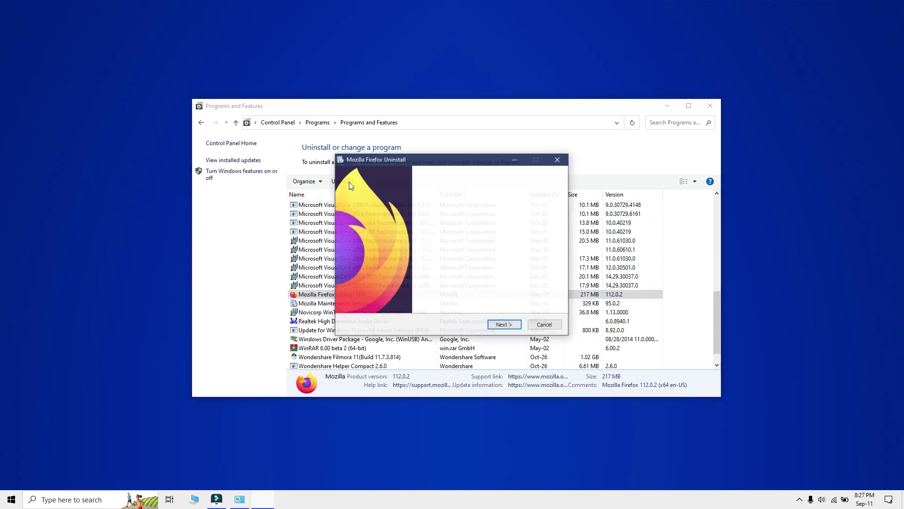
pyautogui.click(521, 326)
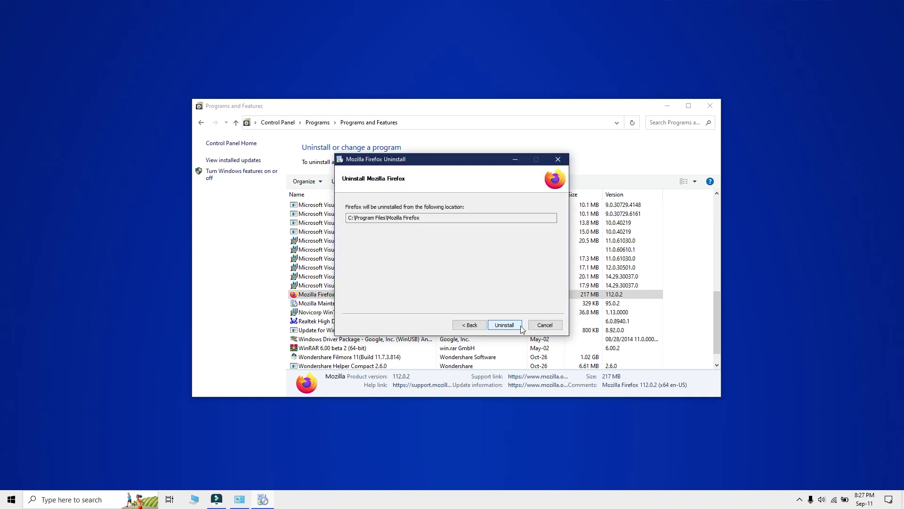
pyautogui.click(505, 325)
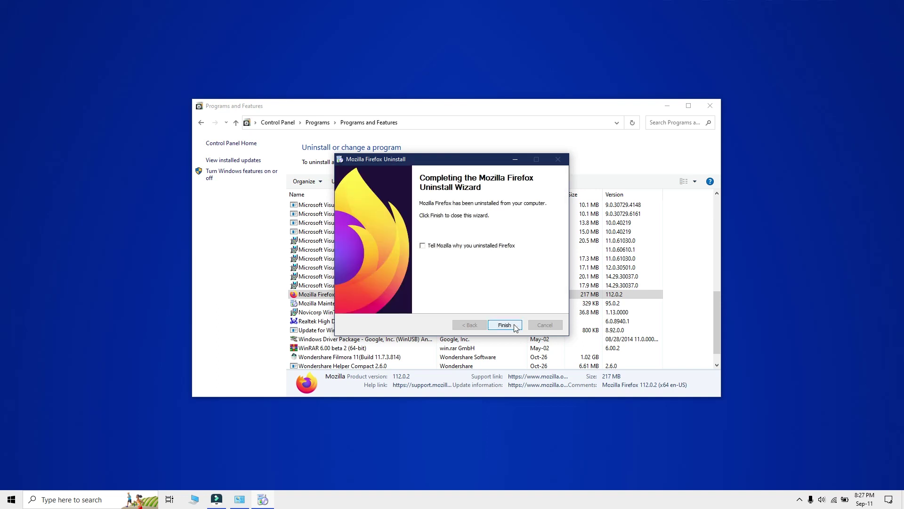
pyautogui.click(504, 325)
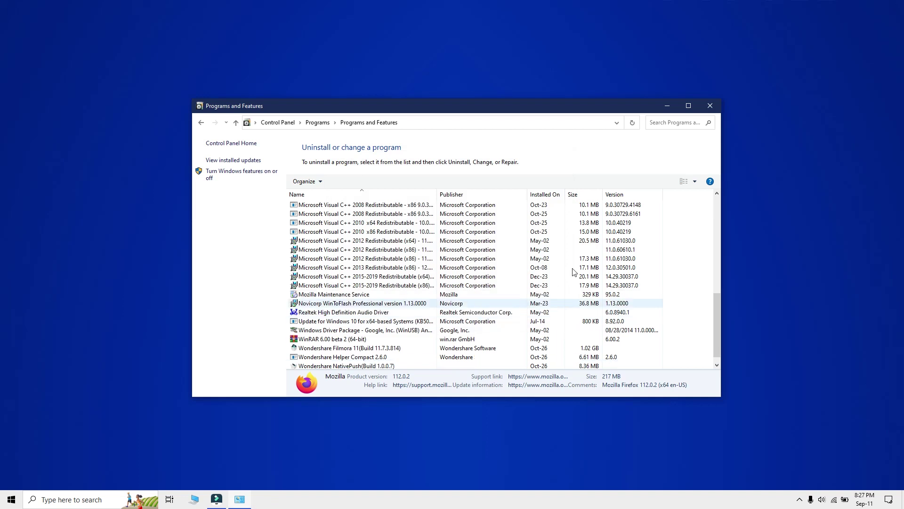
# - Close Control Panel and uninstall Feedback Hub from the Windows 11 Start menu's Recommended list
pyautogui.click(711, 106)
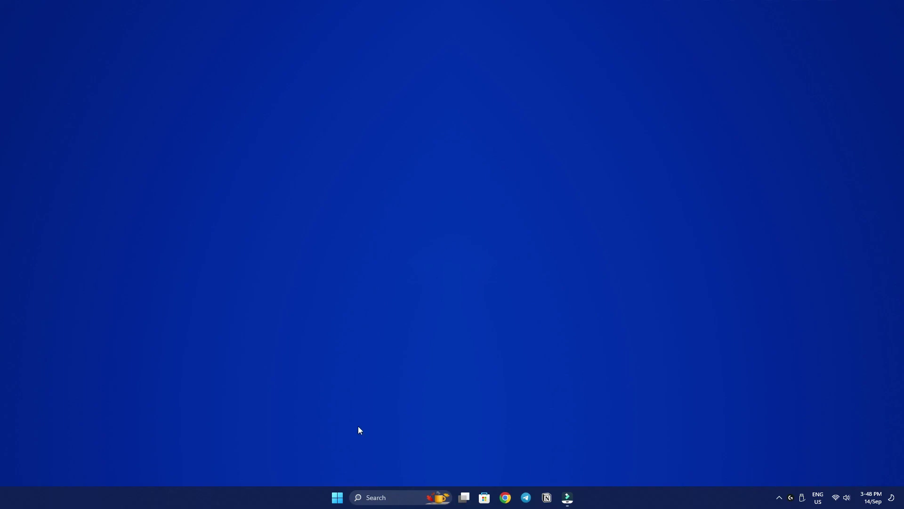
pyautogui.click(338, 497)
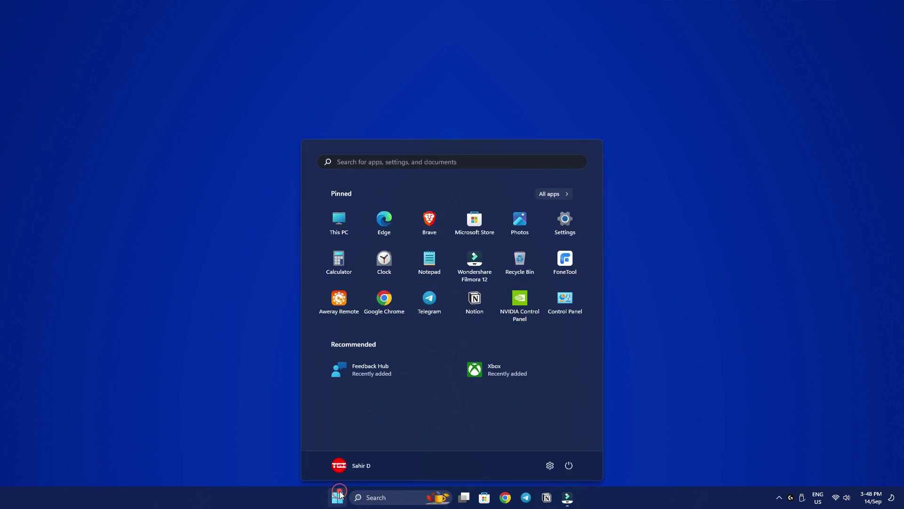
pyautogui.rightClick(373, 375)
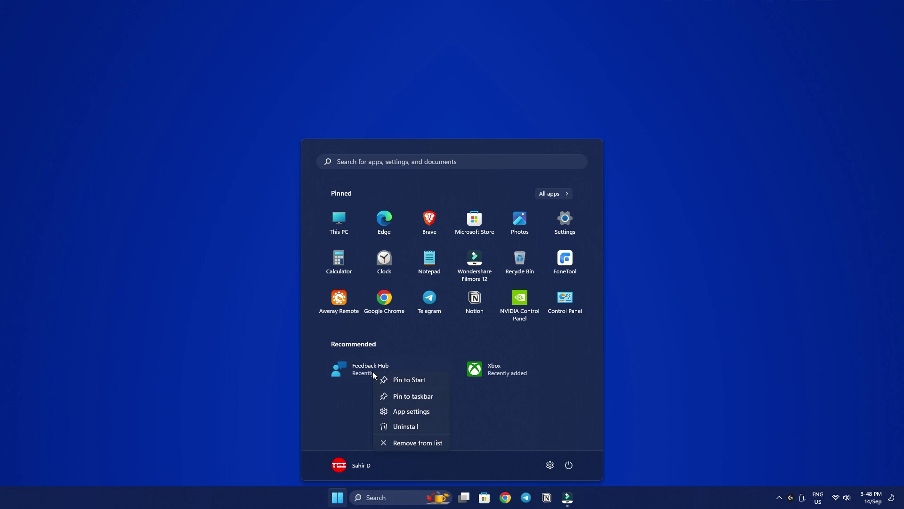
pyautogui.click(400, 427)
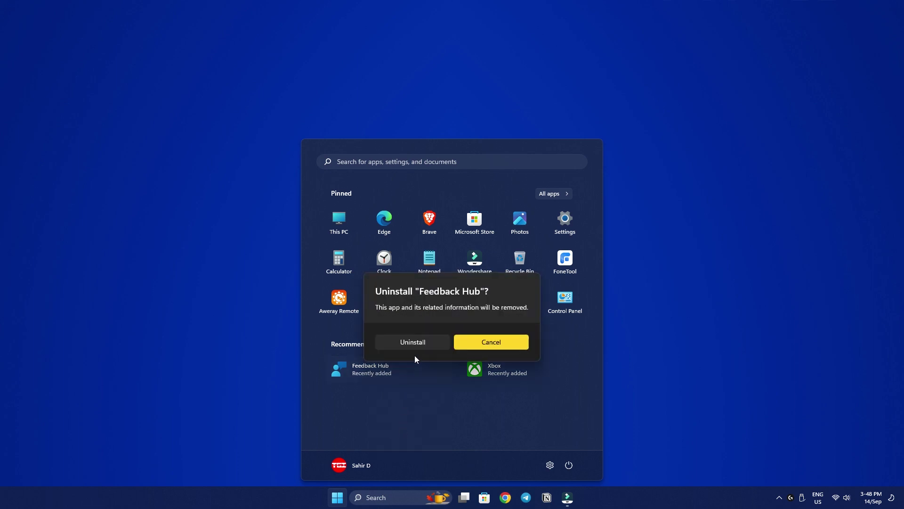
pyautogui.click(417, 343)
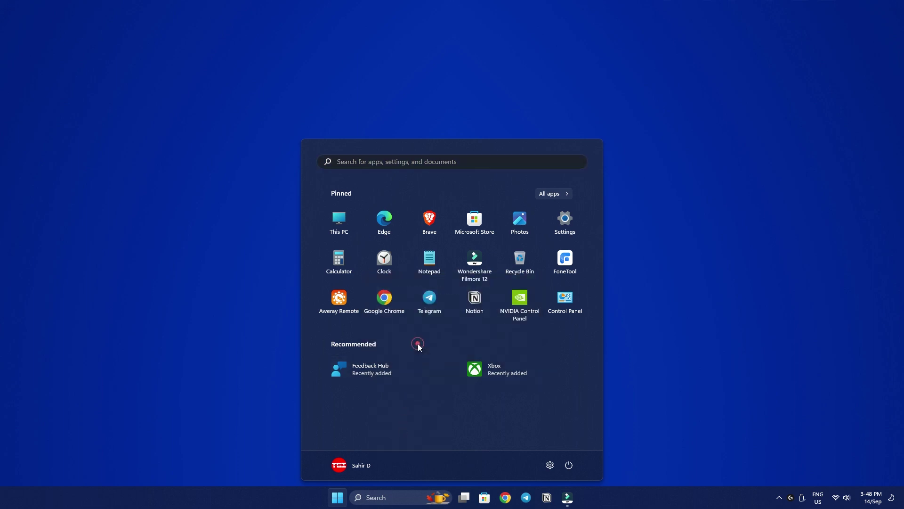
pyautogui.click(642, 328)
# - Open Windows 11 Settings to the Apps & features list of installed apps
pyautogui.click(337, 498)
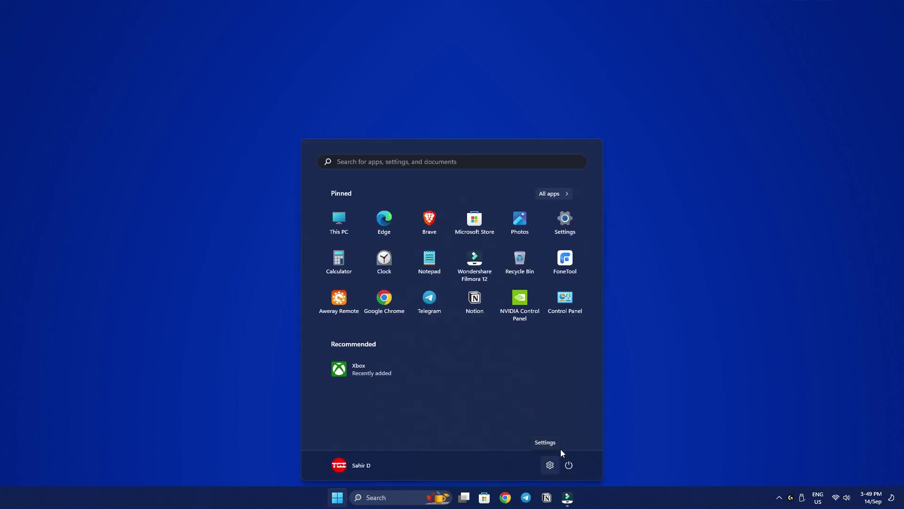
pyautogui.click(648, 339)
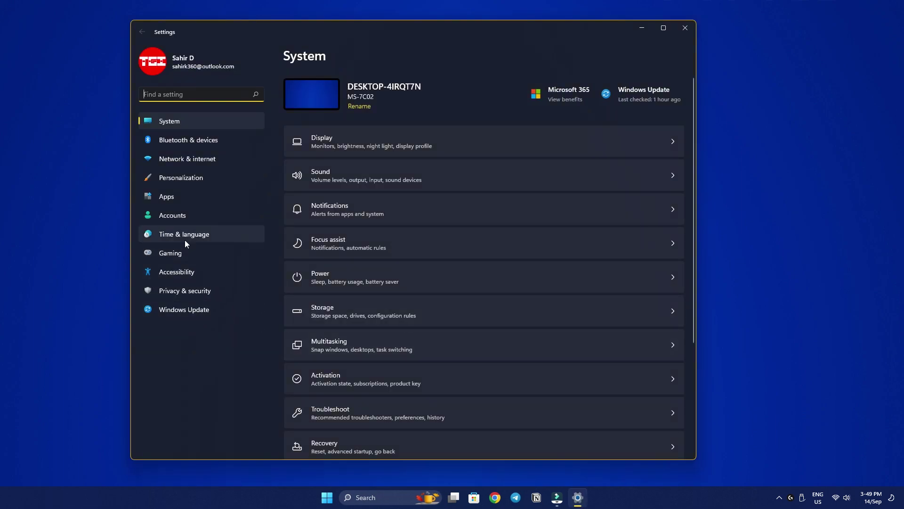
pyautogui.click(179, 203)
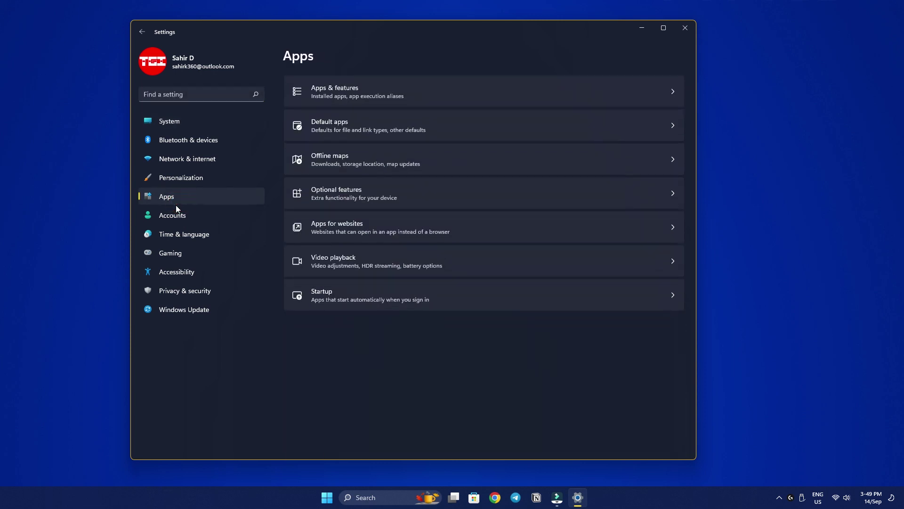
pyautogui.click(366, 91)
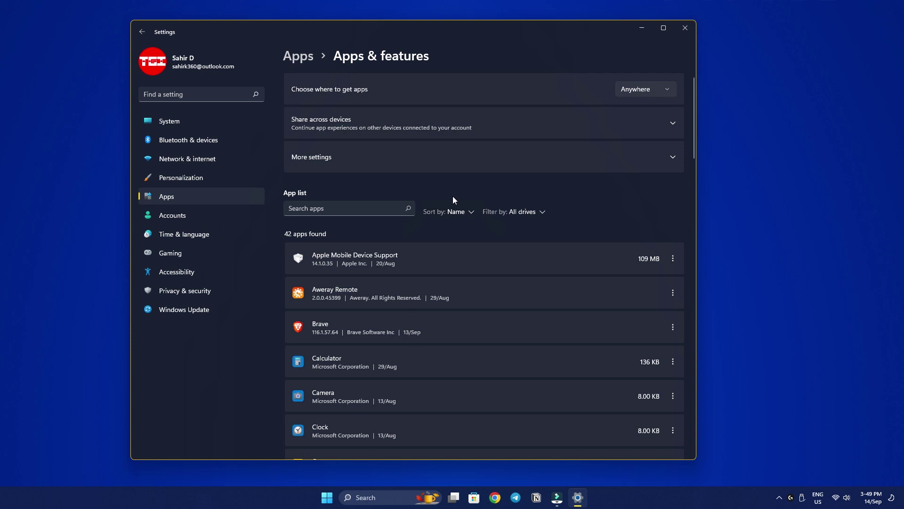
pyautogui.scroll(-3, 674, 294)
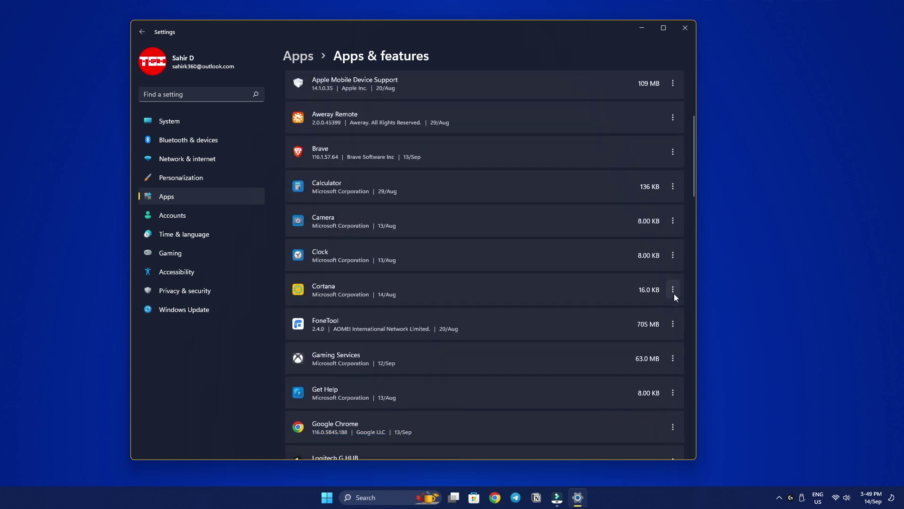
# - Uninstall Aweray Remote, finish its uninstaller, and close Settings
pyautogui.click(675, 121)
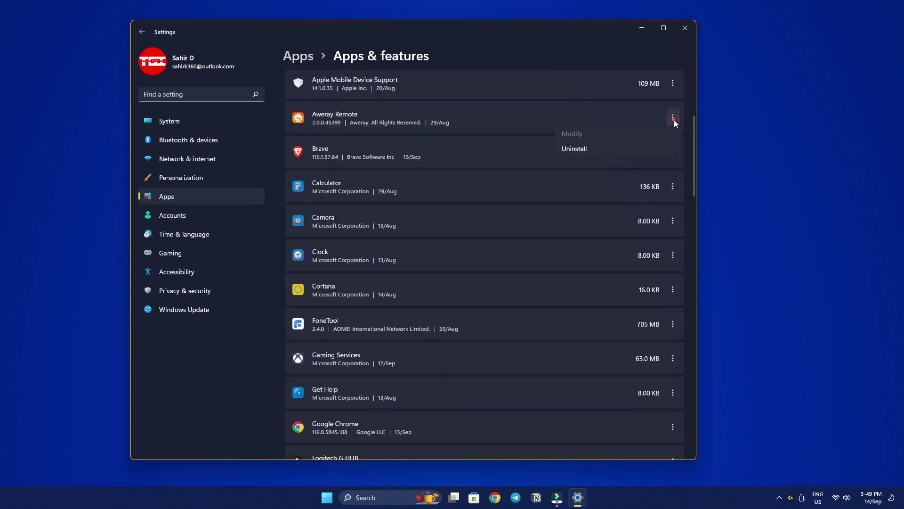
pyautogui.click(582, 156)
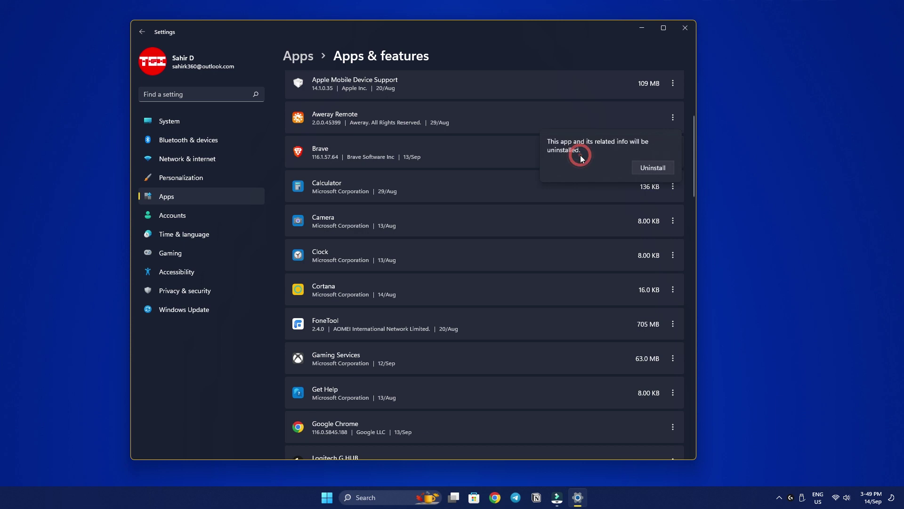
pyautogui.click(639, 169)
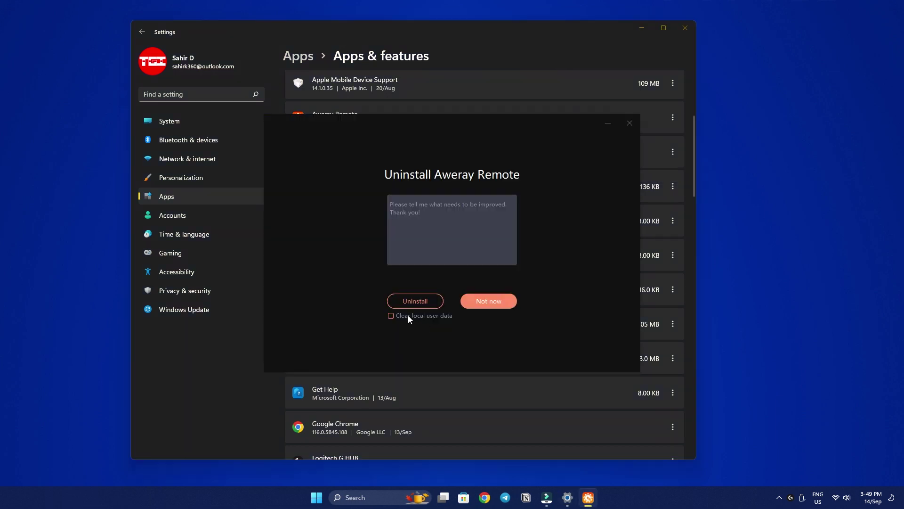
pyautogui.click(403, 304)
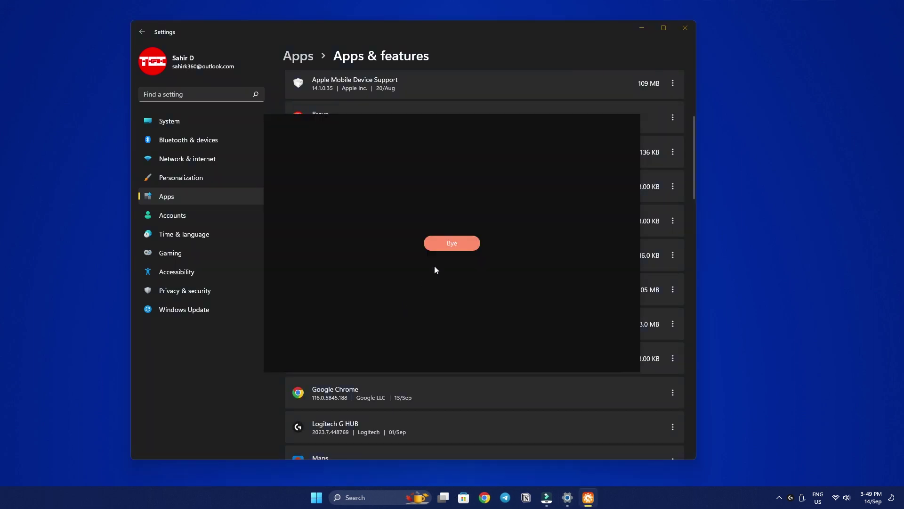
pyautogui.click(451, 241)
pyautogui.click(685, 27)
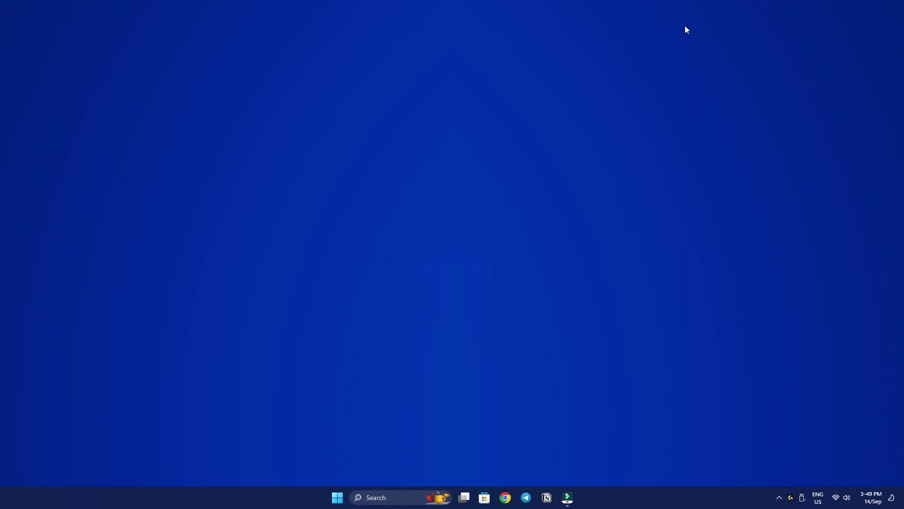